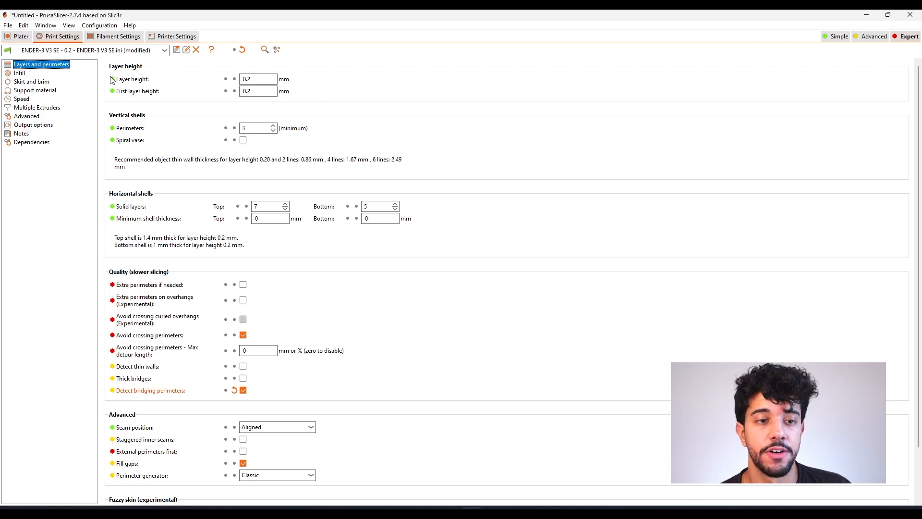
Set the layer height to 0.14 mm in the print settings
click(269, 79)
key(BackSpace)
text(14)
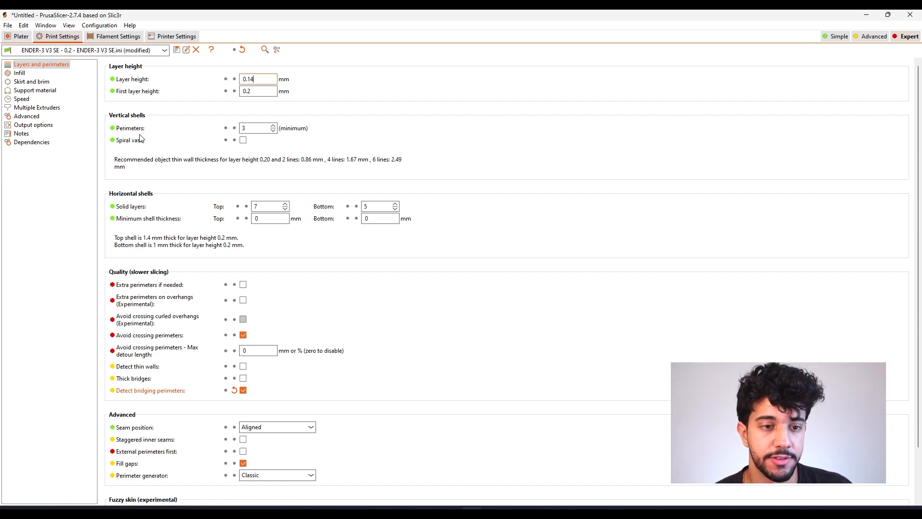
Review the infill settings, and examine the mummy model's contact areas on the build plate from below and above
click(20, 73)
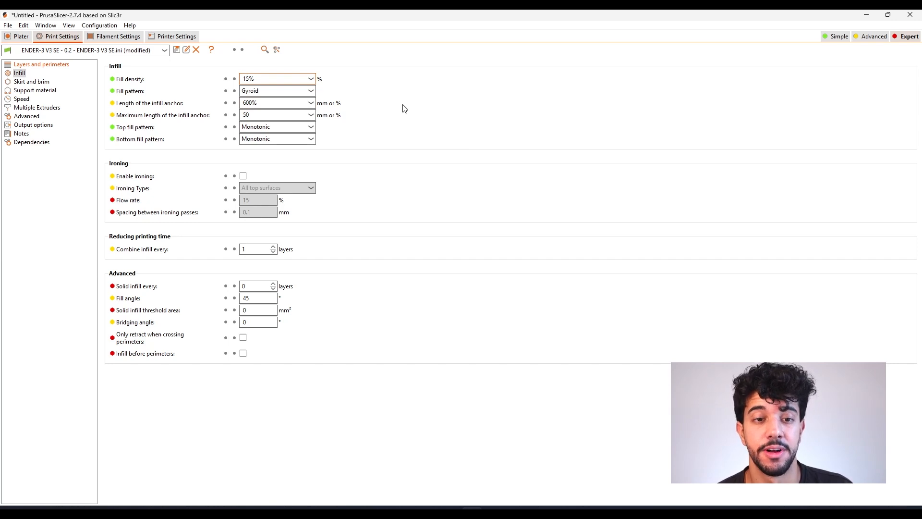
click(31, 82)
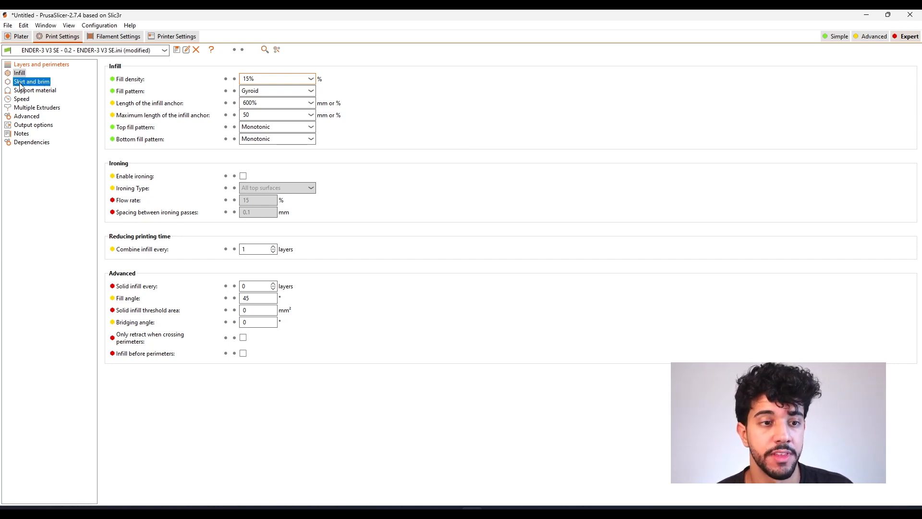
click(19, 37)
drag(379, 259, 508, 224)
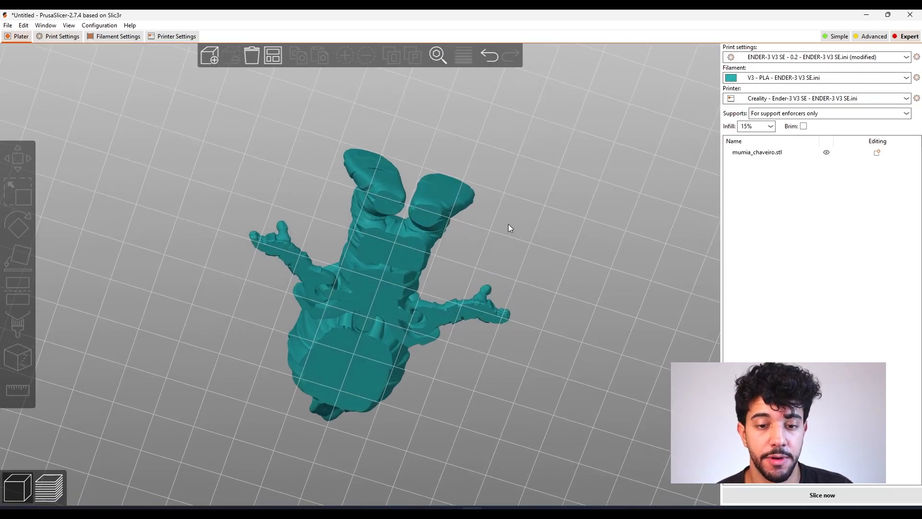
click(416, 202)
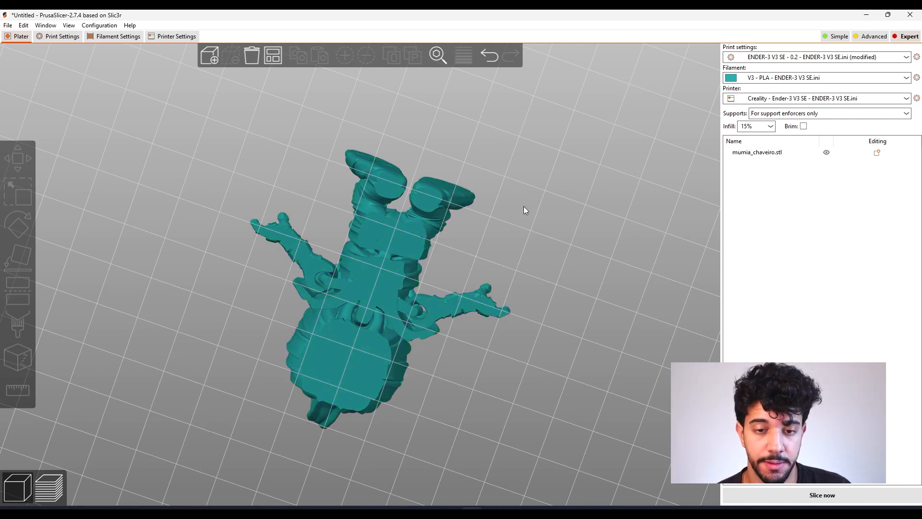
scroll(533, 159, up, 5)
scroll(427, 177, down, 5)
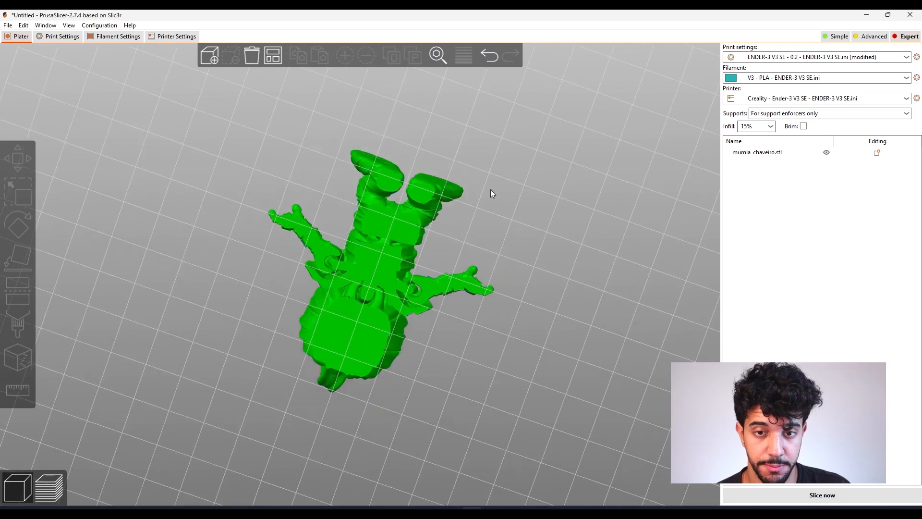
key(1)
middle_drag(542, 279, 546, 255)
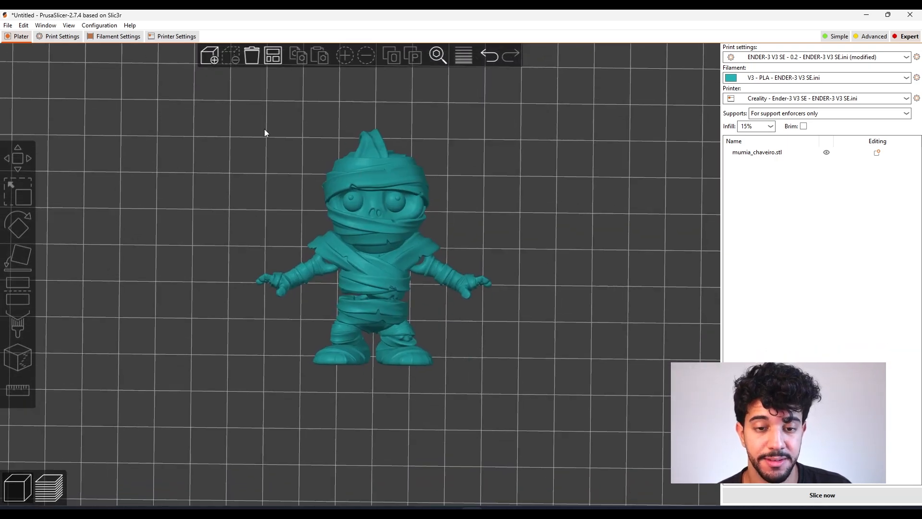
Turn off support material generation in the print settings
click(60, 37)
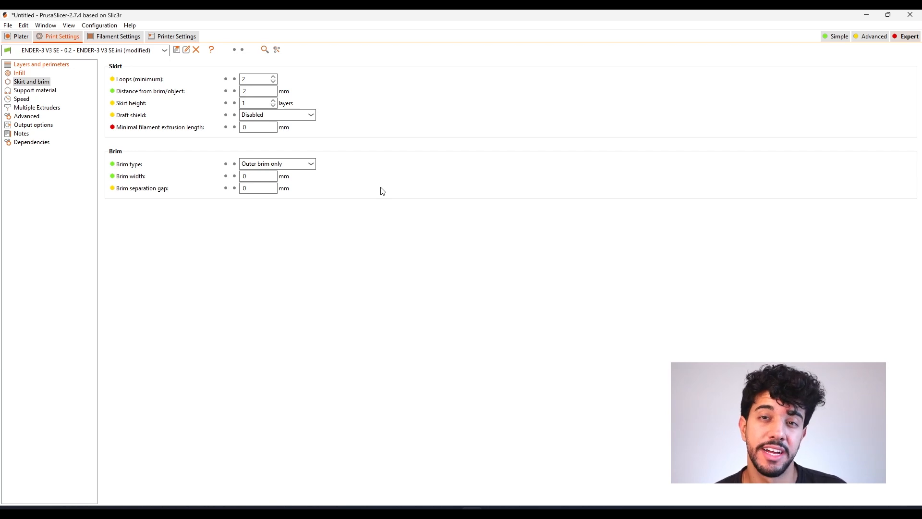
click(25, 91)
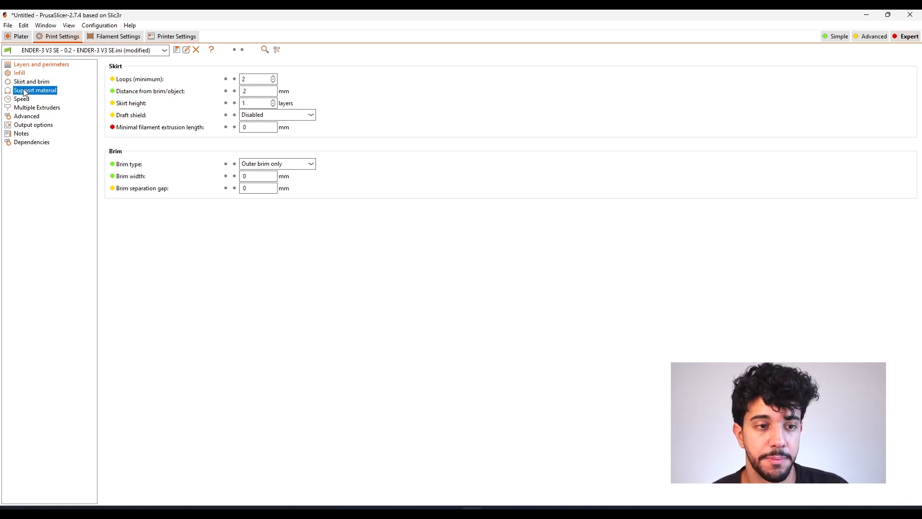
click(243, 79)
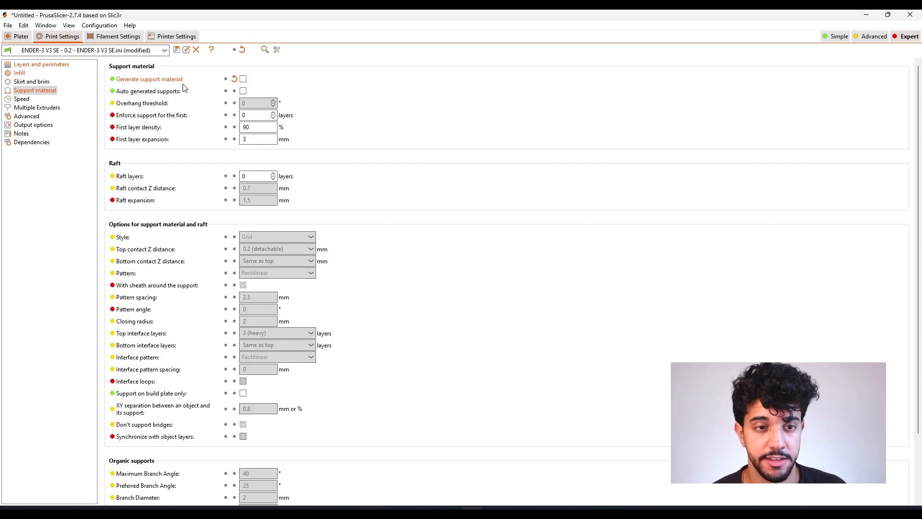
Set the print speed for small perimeters to 50 mm/s
click(20, 99)
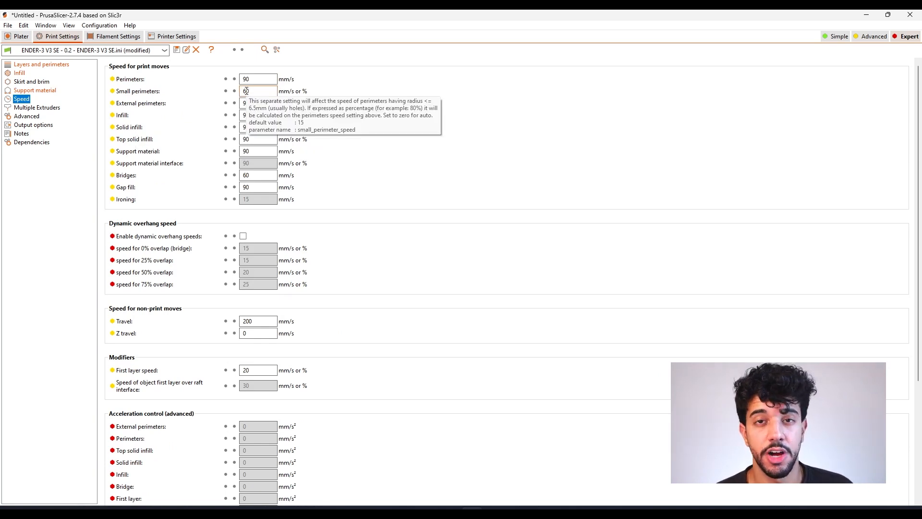
click(250, 91)
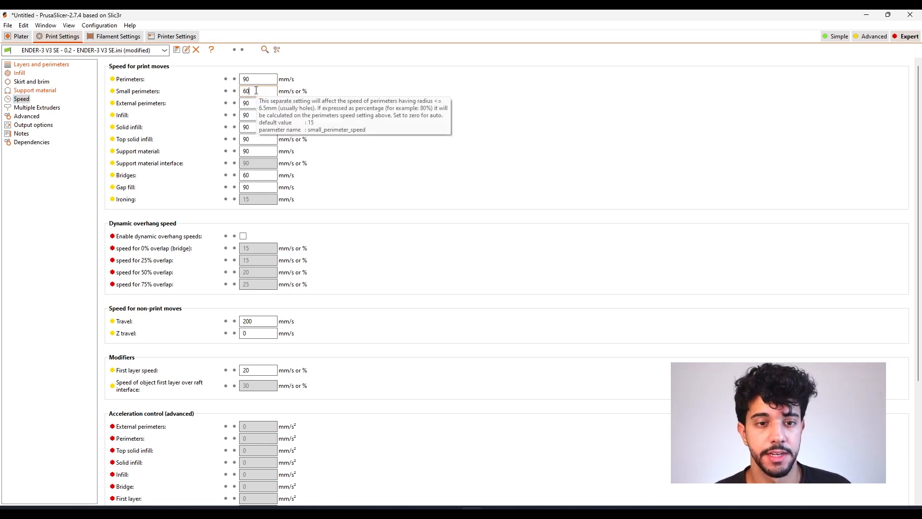
key(BackSpace)
key(BackSpace)
text(50)
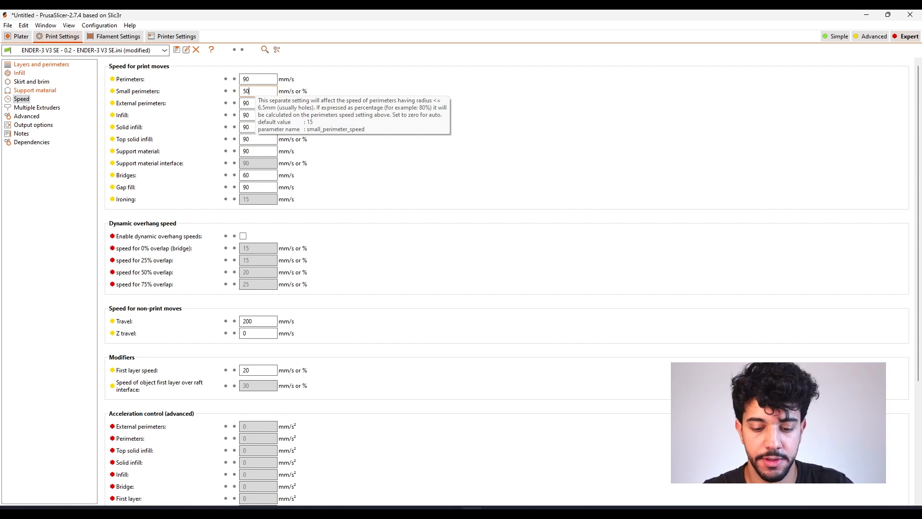
Set the print speed for perimeters to 80 mm/s
double_click(245, 78)
key(BackSpace)
text(80)
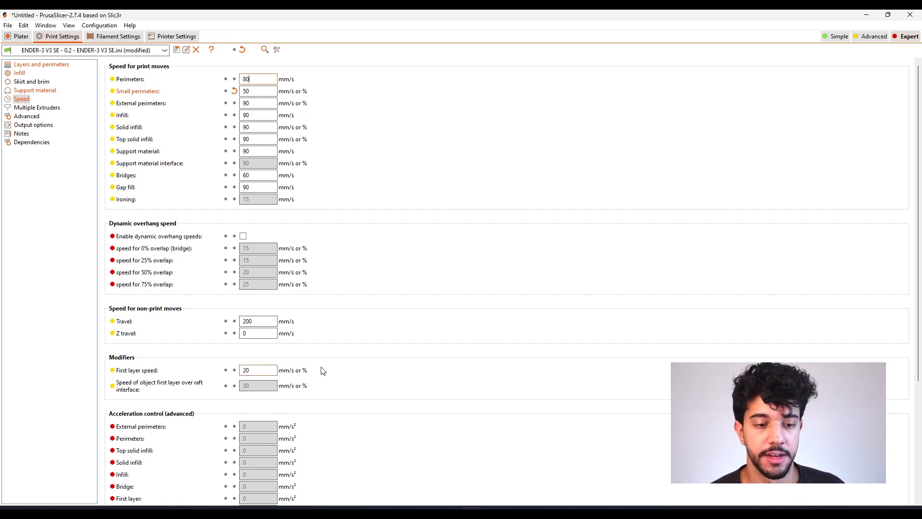
click(245, 370)
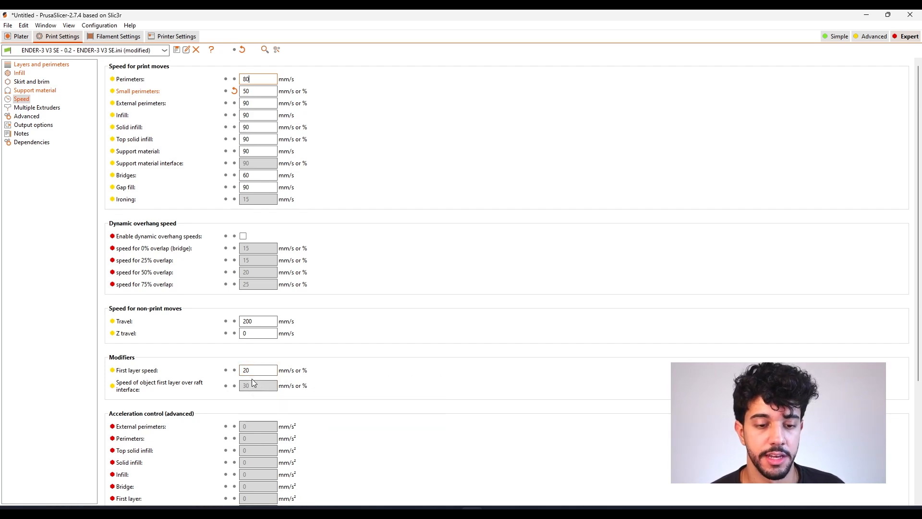
Slice the mummy model and inspect the resulting toolpath preview by feature type
click(19, 37)
mouse_move(560, 257)
mouse_down()
mouse_move(582, 235)
mouse_move(521, 272)
mouse_move(575, 267)
mouse_up()
scroll(567, 241, down, 6)
scroll(574, 266, up, 3)
right_drag(603, 263, 527, 294)
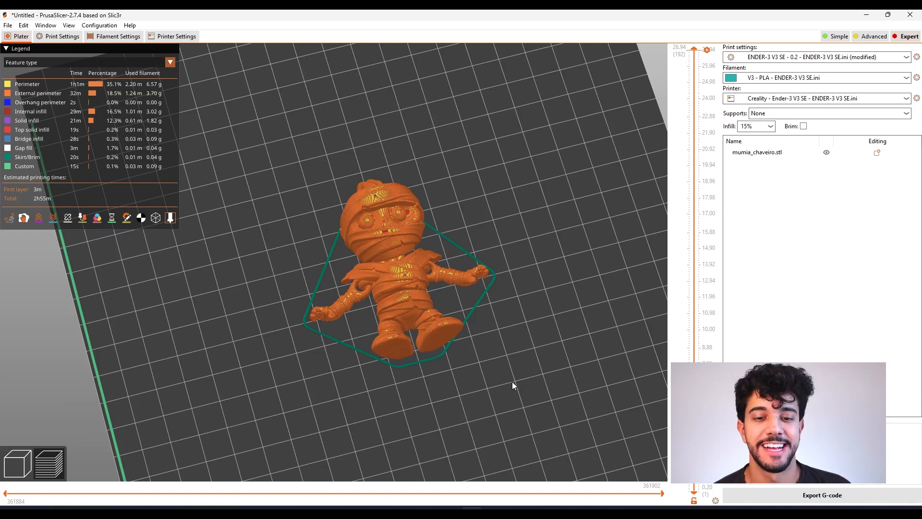
drag(210, 268, 439, 255)
drag(489, 191, 496, 183)
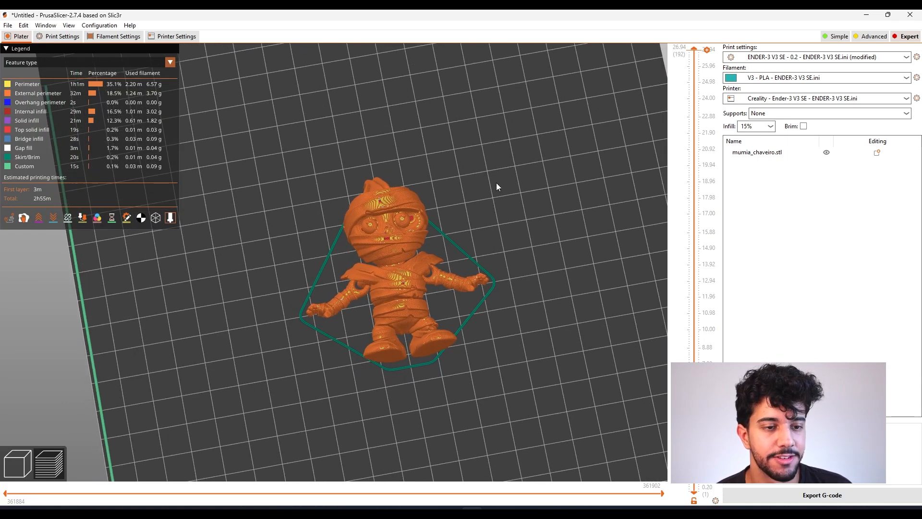
Color the sliced preview by speed and examine which areas of the mummy print at which speed
click(152, 63)
click(59, 102)
drag(452, 215, 540, 207)
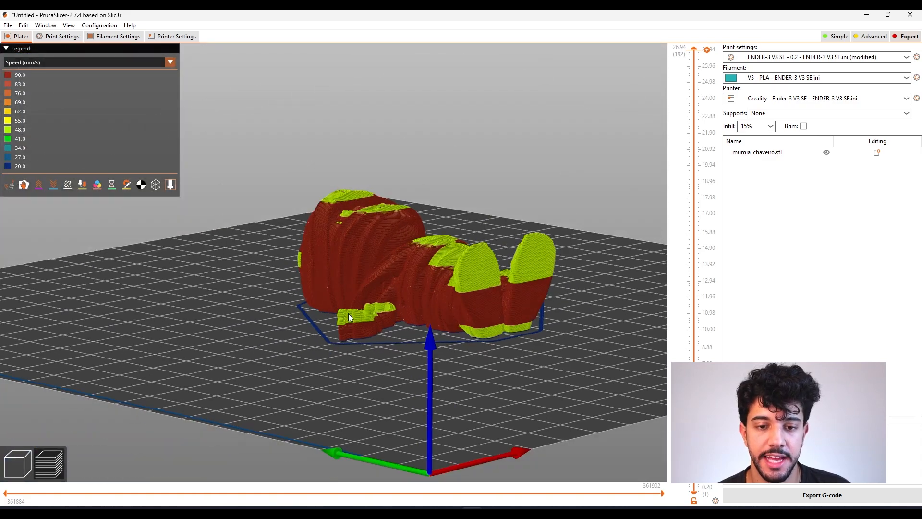
drag(473, 352, 449, 358)
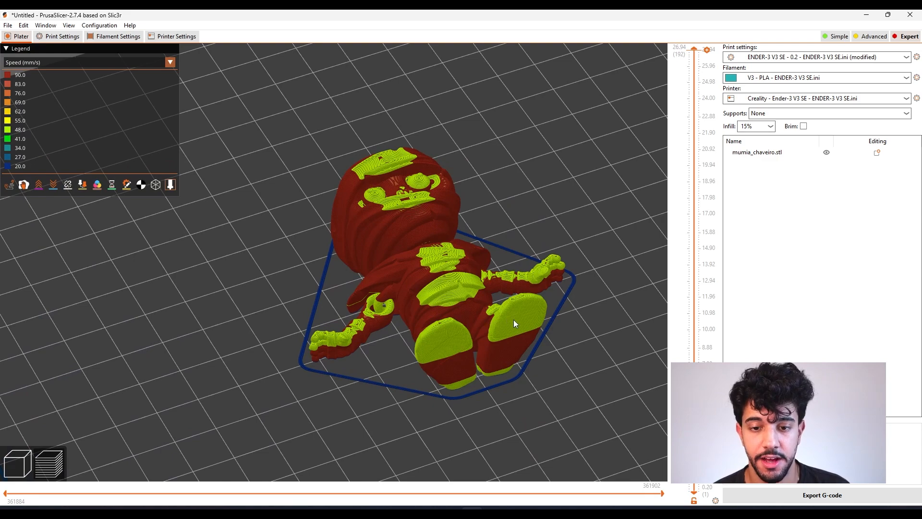
drag(598, 334, 623, 319)
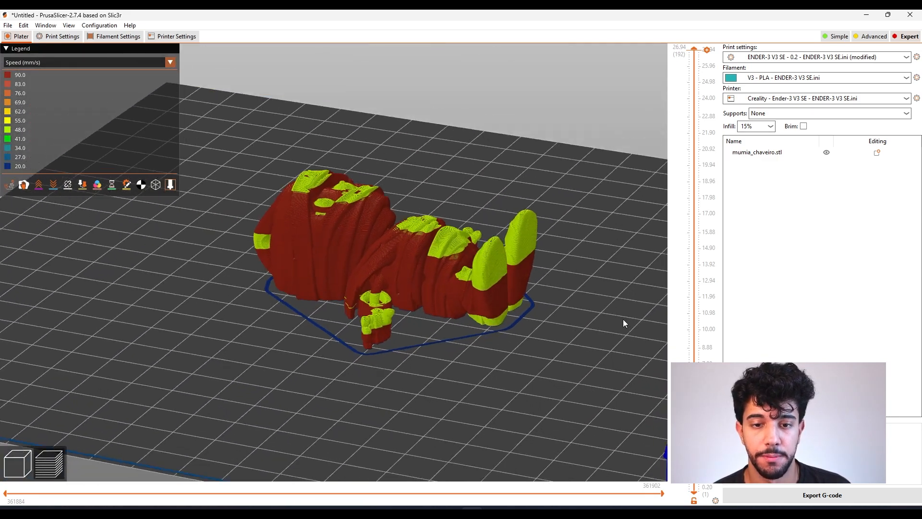
drag(519, 346, 244, 273)
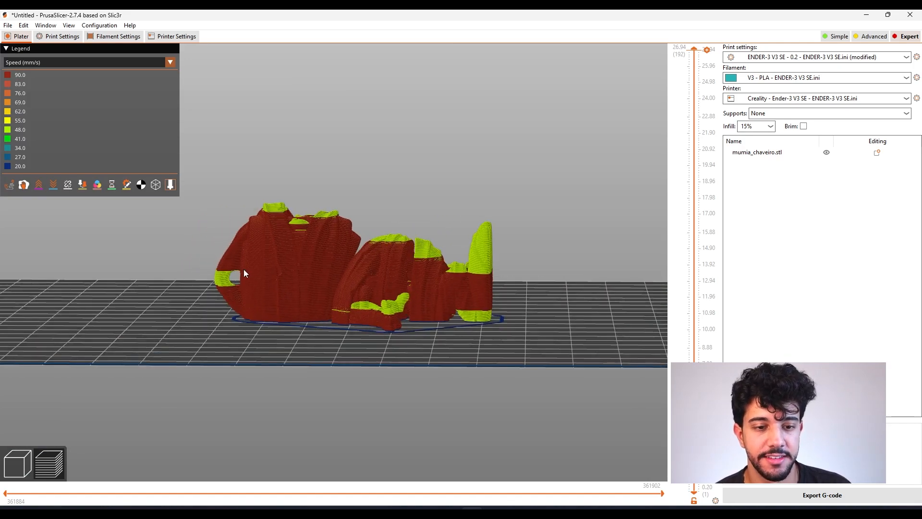
drag(394, 325, 562, 355)
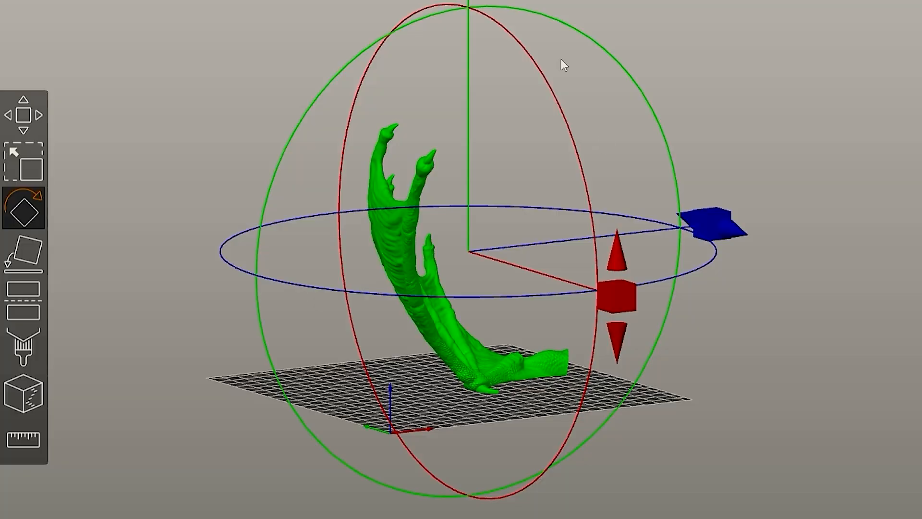
drag(560, 59, 418, 61)
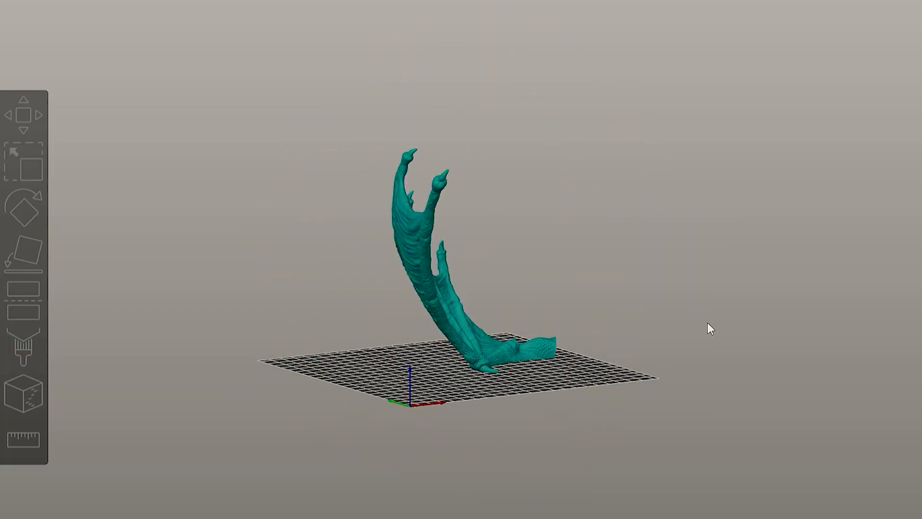